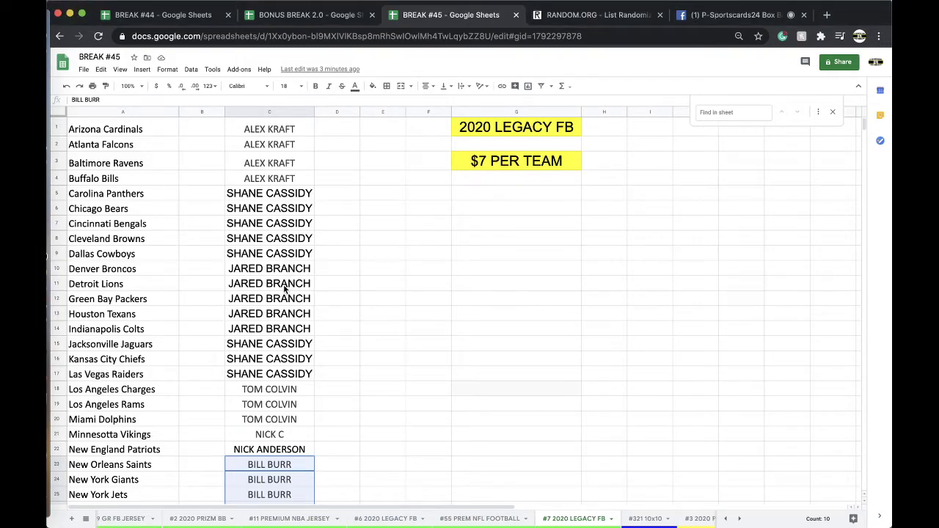
Step: Check the #7 2020 LEGACY FB entries down to the last team and copy the entire participant column C
scroll(290, 256, down, 3)
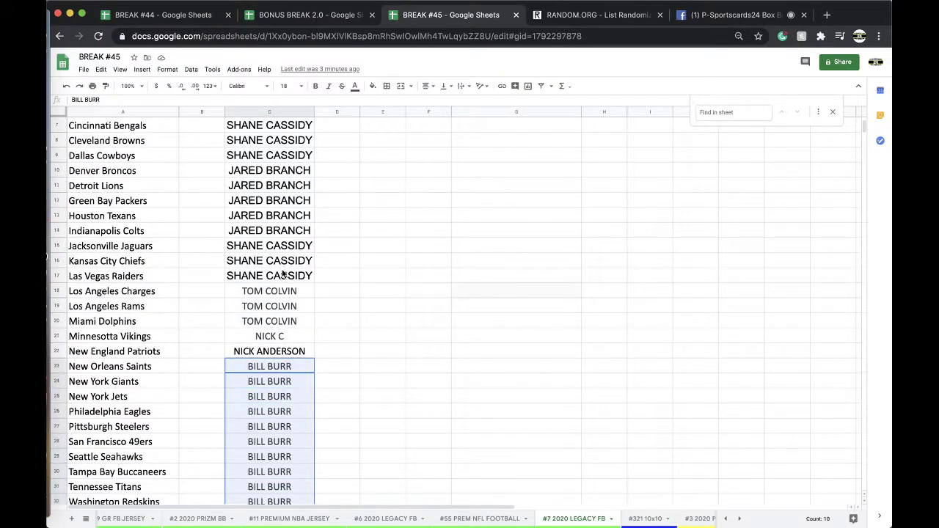
scroll(284, 275, down, 2)
click(276, 309)
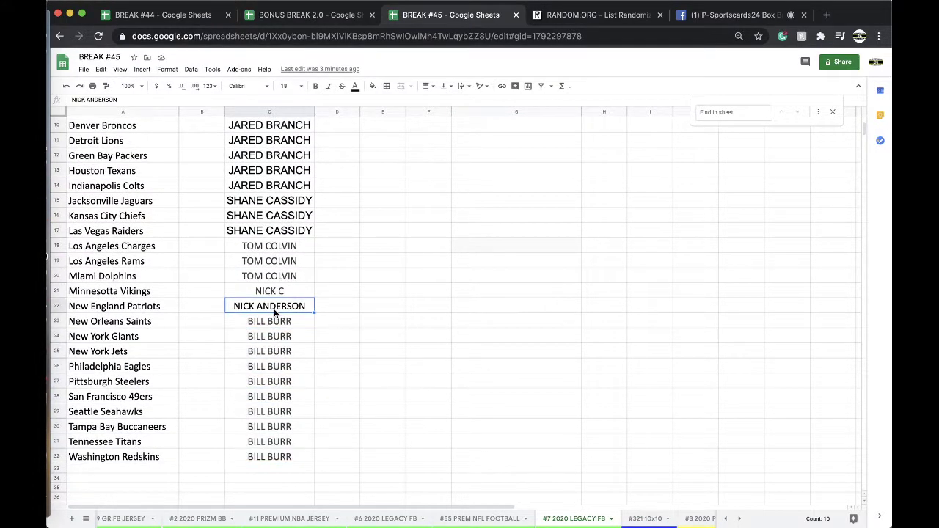
click(264, 112)
key(ctrl+c)
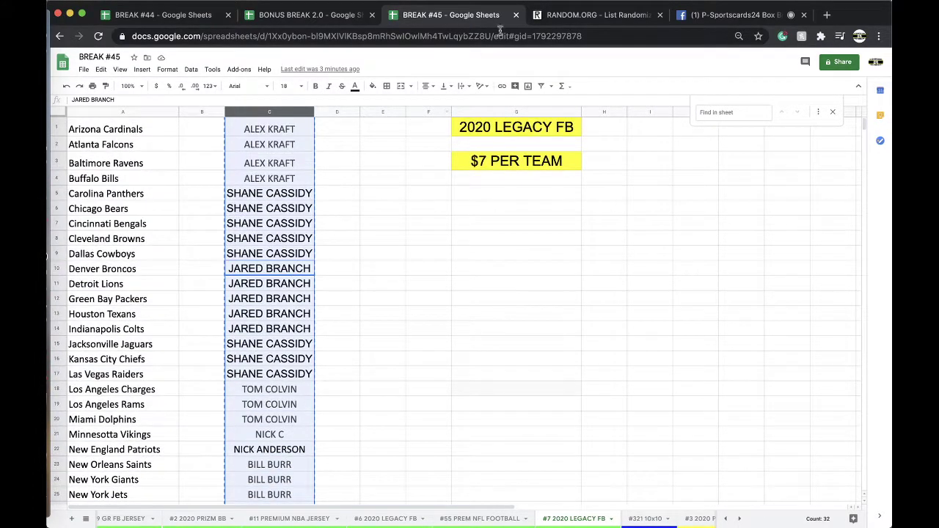
Step: Switch to RANDOM.ORG's List Randomizer, enter the copied participant list and randomize it five times
click(590, 14)
key(Return)
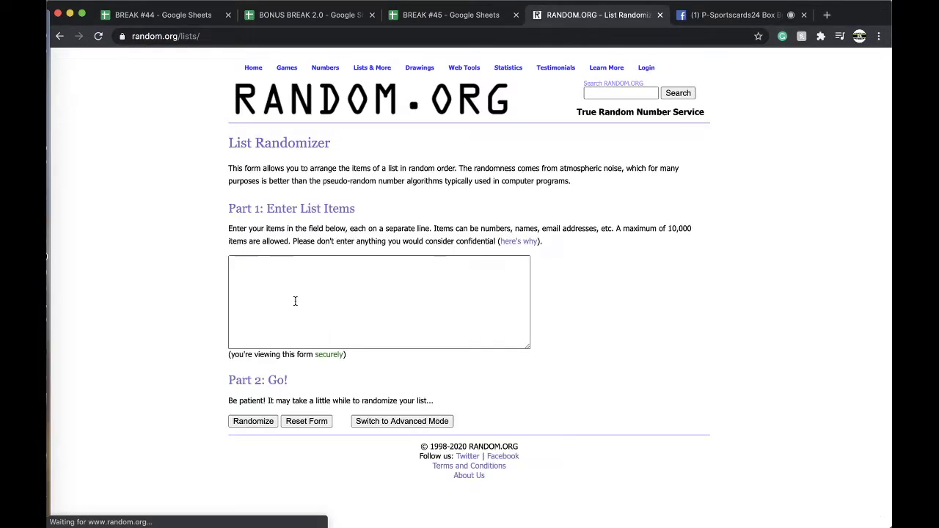
click(294, 300)
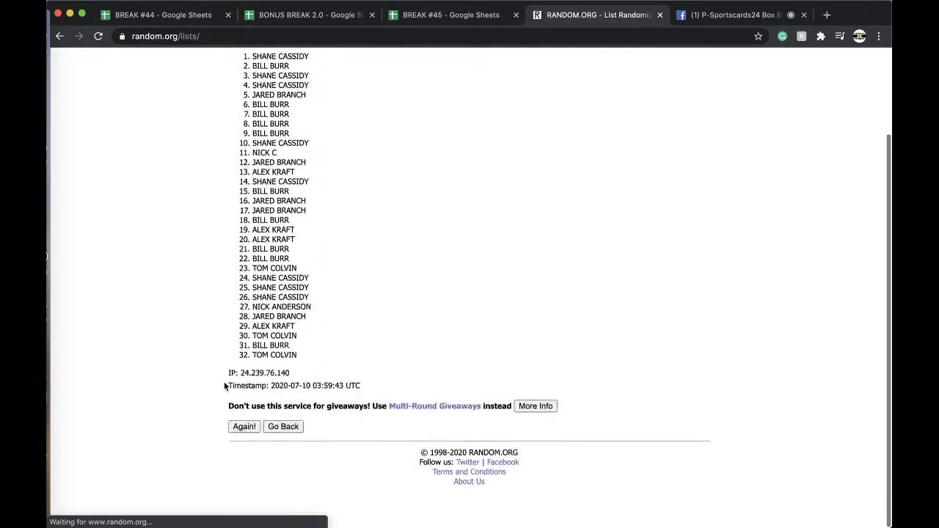
click(243, 450)
click(244, 449)
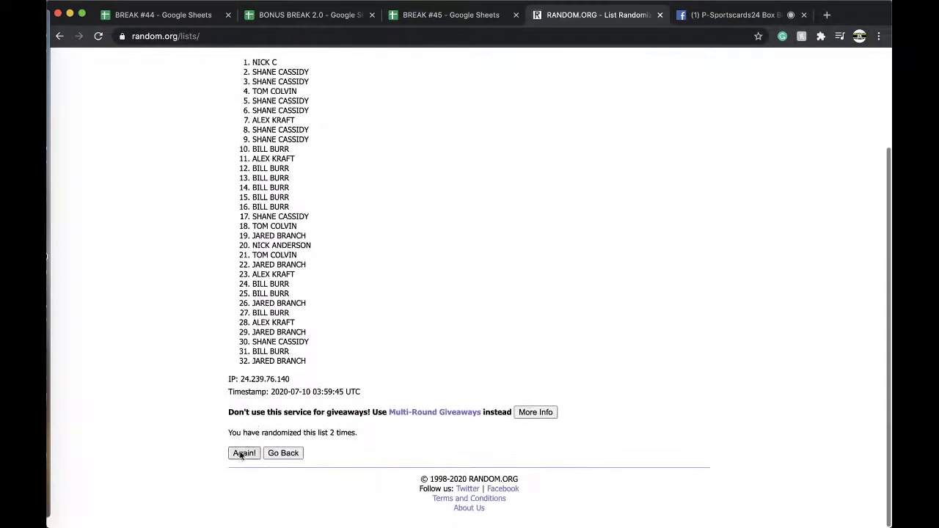
click(244, 451)
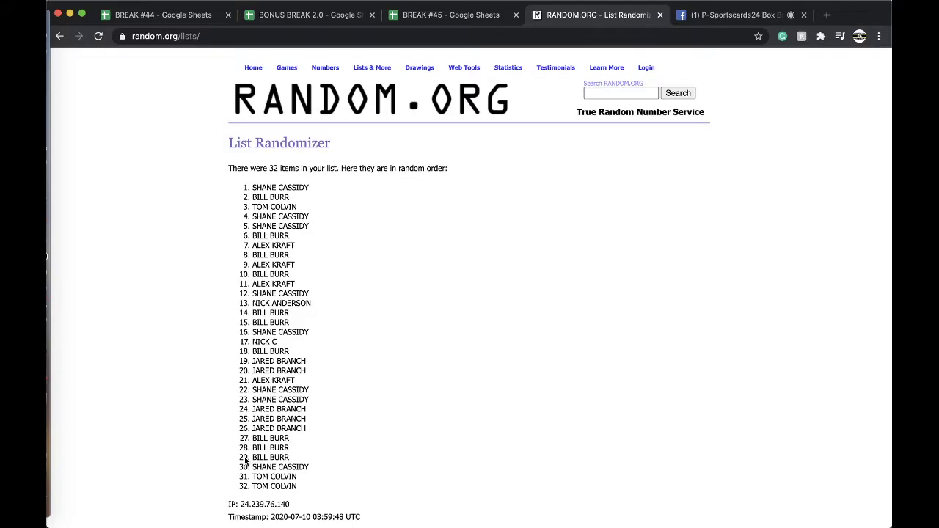
scroll(246, 458, down, 4)
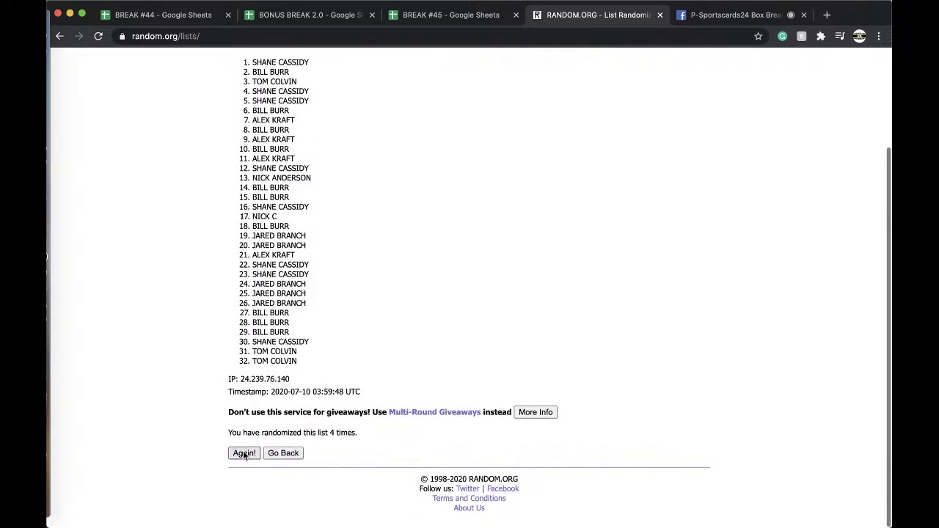
click(244, 453)
Step: Copy the randomized list into column B of the BREAK #45 spreadsheet, starting at Arizona Cardinals, and set its font size to 18
drag(251, 184, 367, 363)
scroll(347, 240, down, 3)
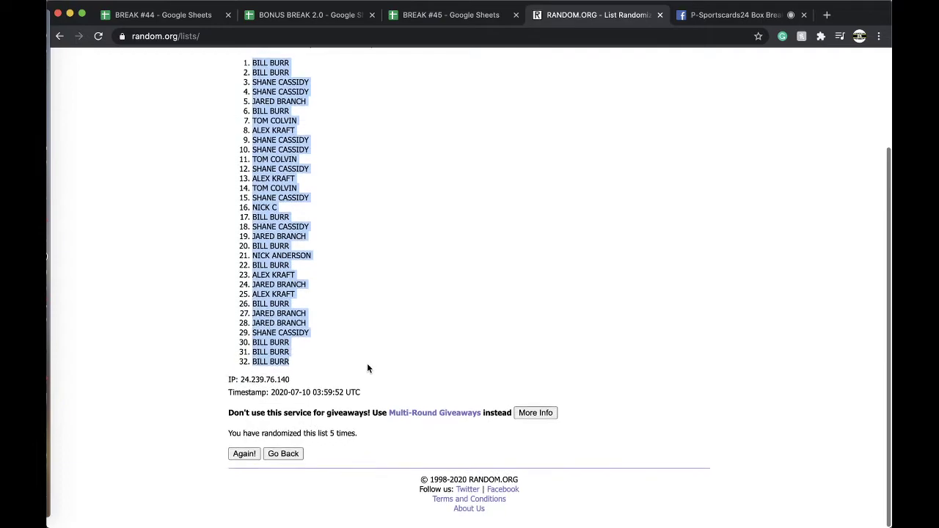
click(436, 15)
click(206, 123)
key(super+v)
click(286, 86)
click(287, 219)
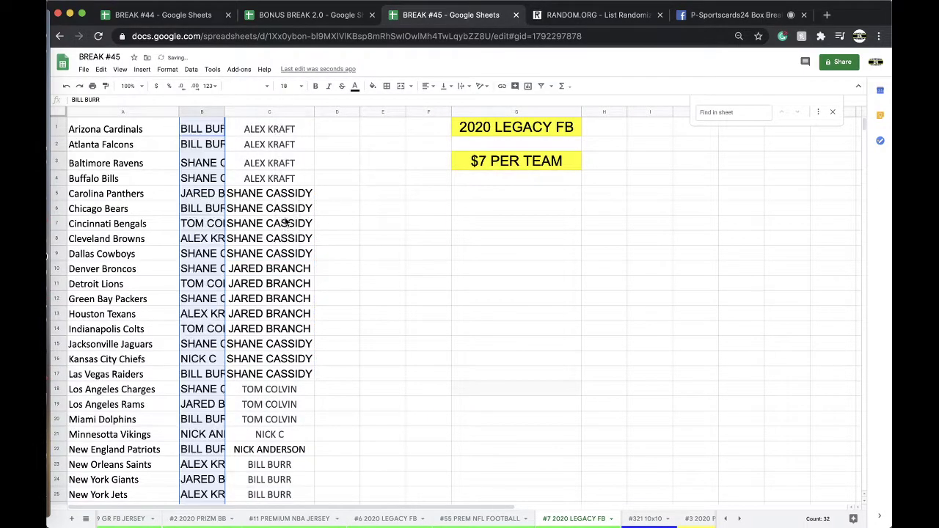
Step: Fit column B's width to the participant names and sort the whole sheet by column B, A → Z
double_click(226, 111)
click(191, 69)
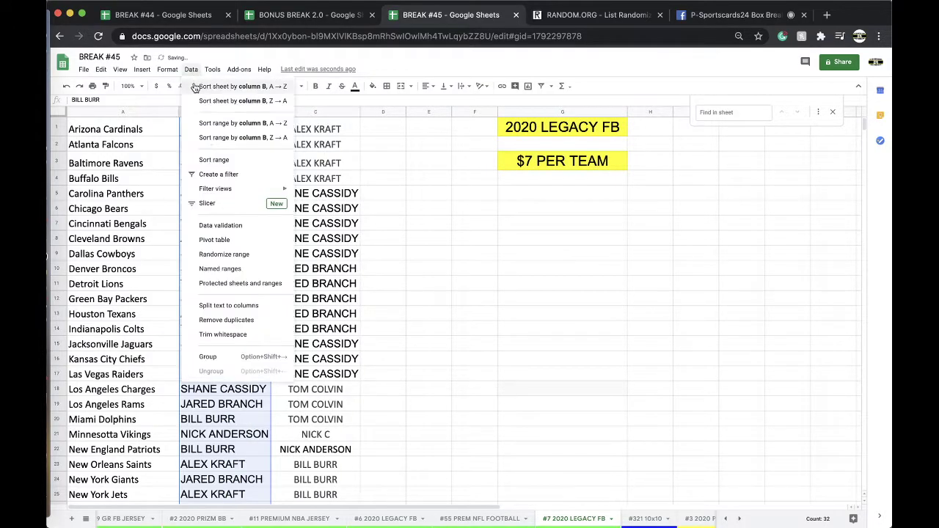
click(223, 121)
click(223, 143)
click(228, 173)
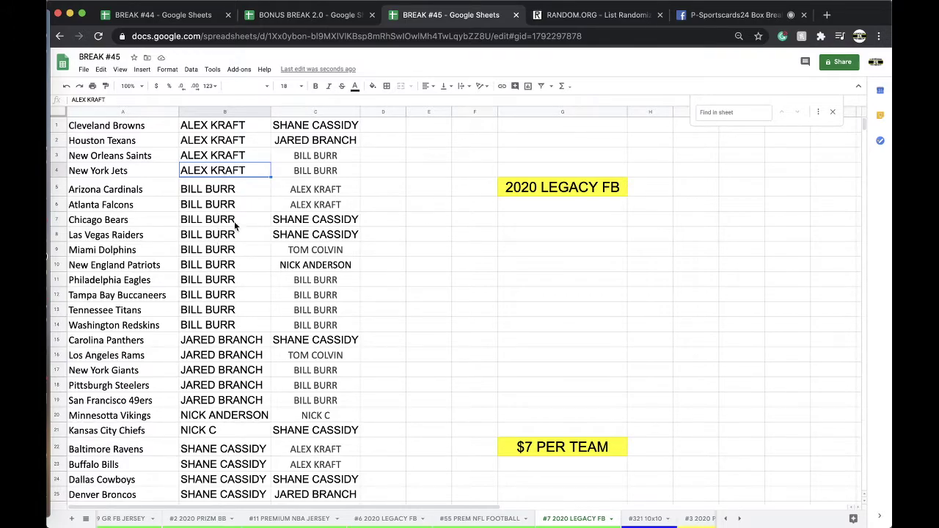
Step: Review which teams are assigned to each participant in the sorted sheet, down to the last row
scroll(238, 219, down, 3)
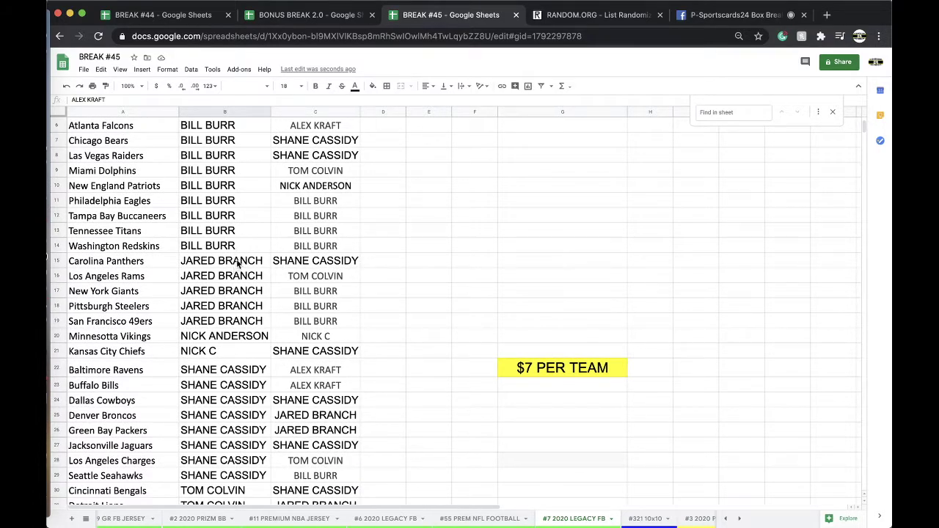
scroll(239, 249, down, 1)
scroll(243, 253, down, 1)
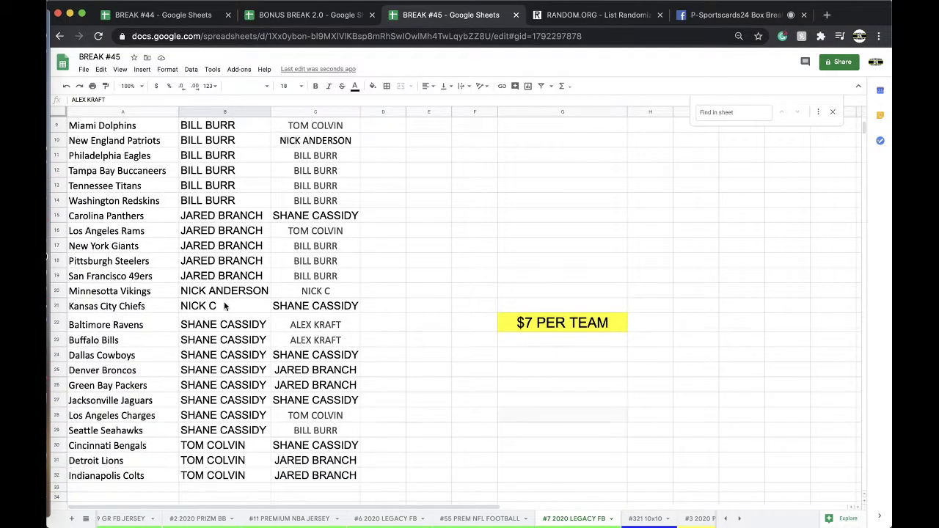
scroll(229, 294, down, 1)
scroll(246, 275, down, 1)
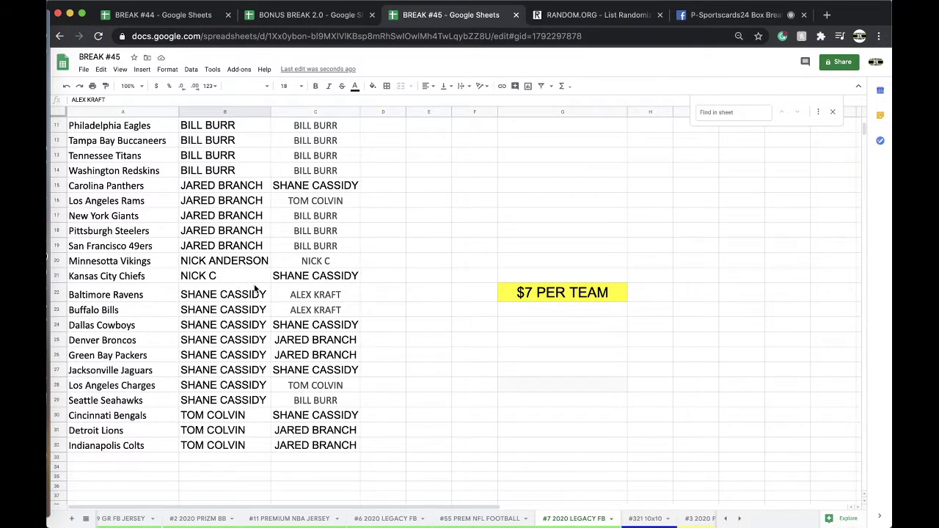
scroll(255, 288, down, 1)
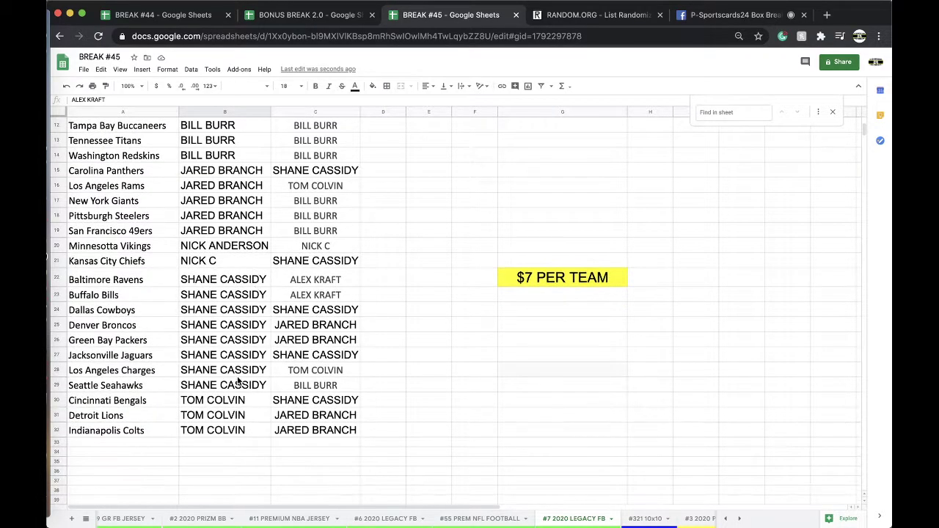
click(225, 400)
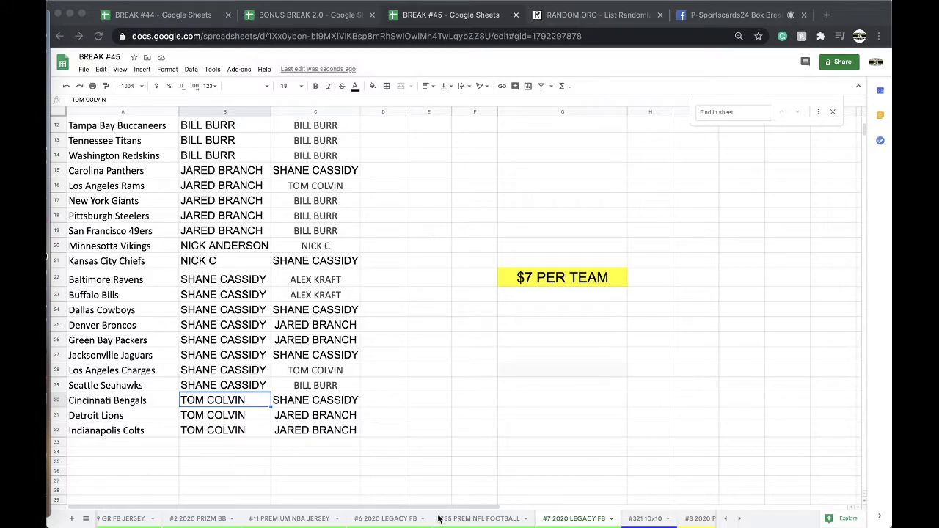
Step: On the #3 2020 PREM MINI sheet, copy the Chicago Bears and Cincinnati Bengals participant entries to the Denver Broncos and Detroit Lions rows
scroll(438, 519, right, 5)
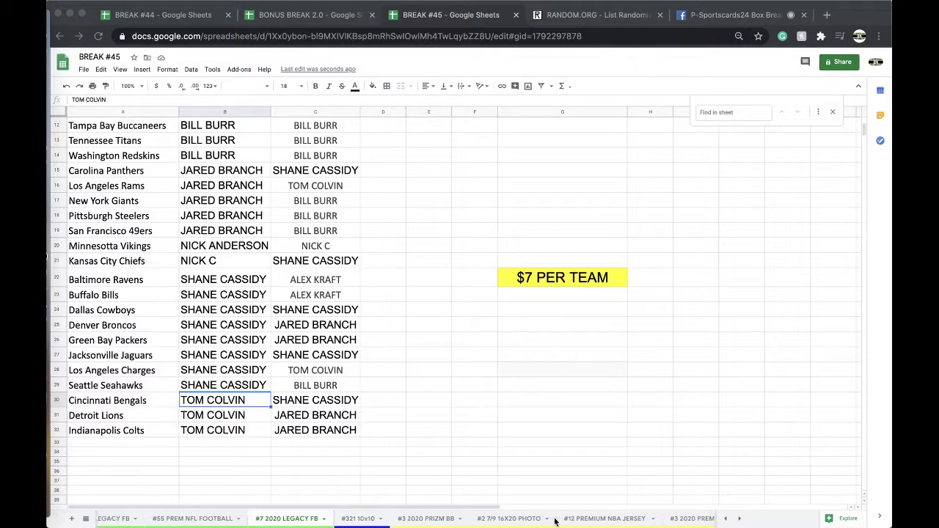
click(594, 518)
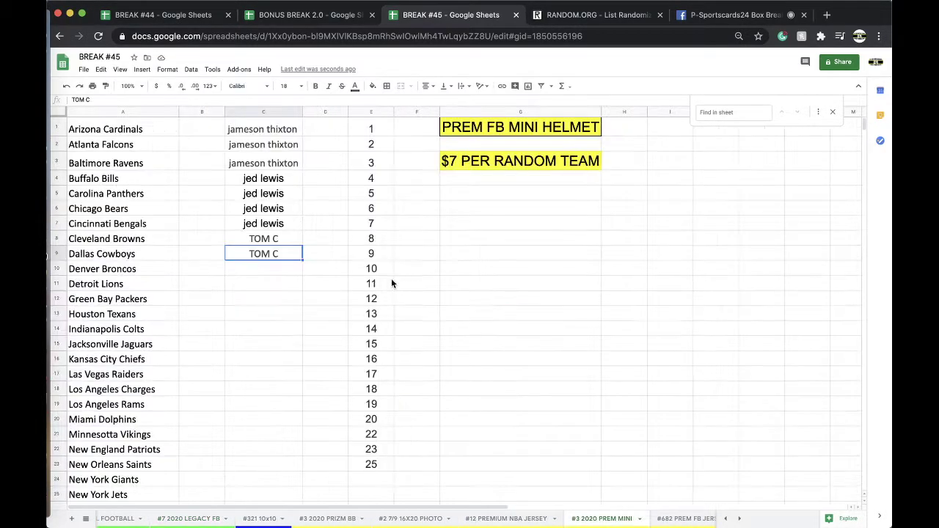
drag(264, 211, 264, 224)
key(super+c)
click(263, 275)
key(super+v)
Step: Recheck the #3 2020 PREM MINI sheet and return to the #7 2020 LEGACY FB sheet
click(215, 521)
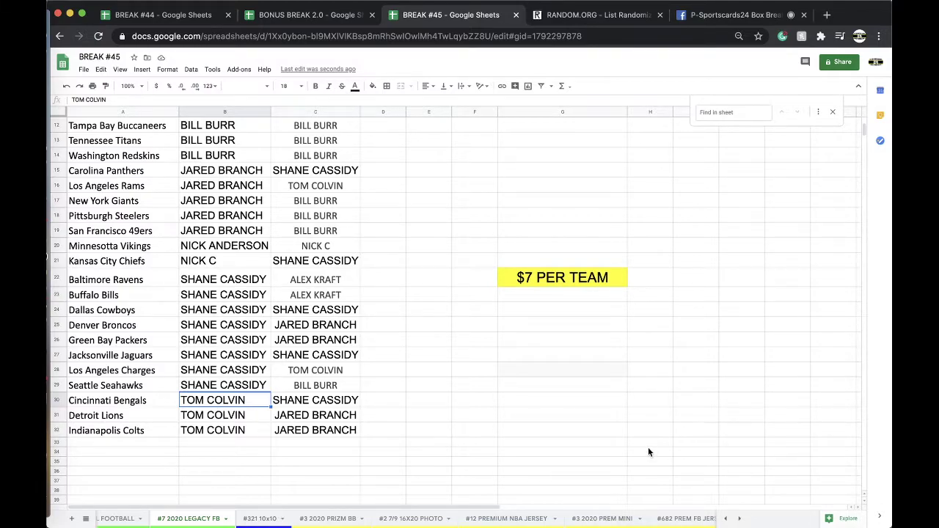
click(598, 518)
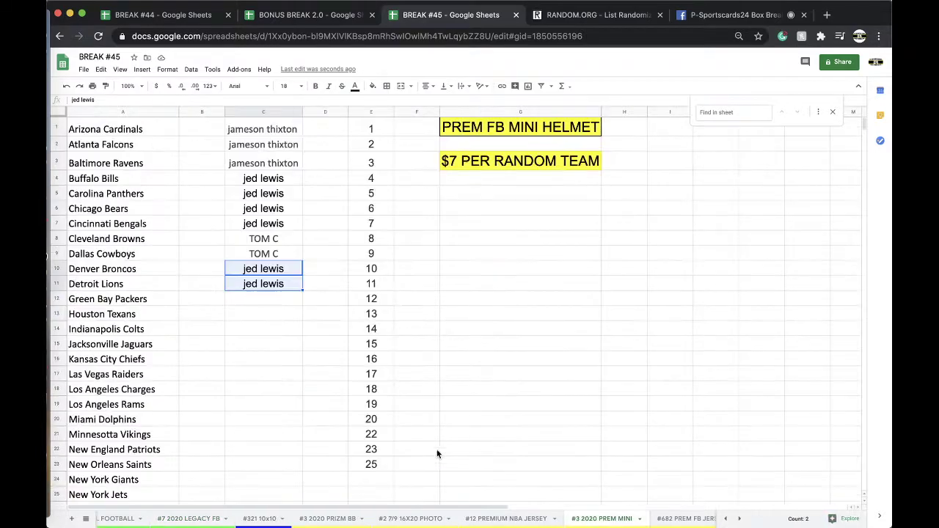
click(205, 519)
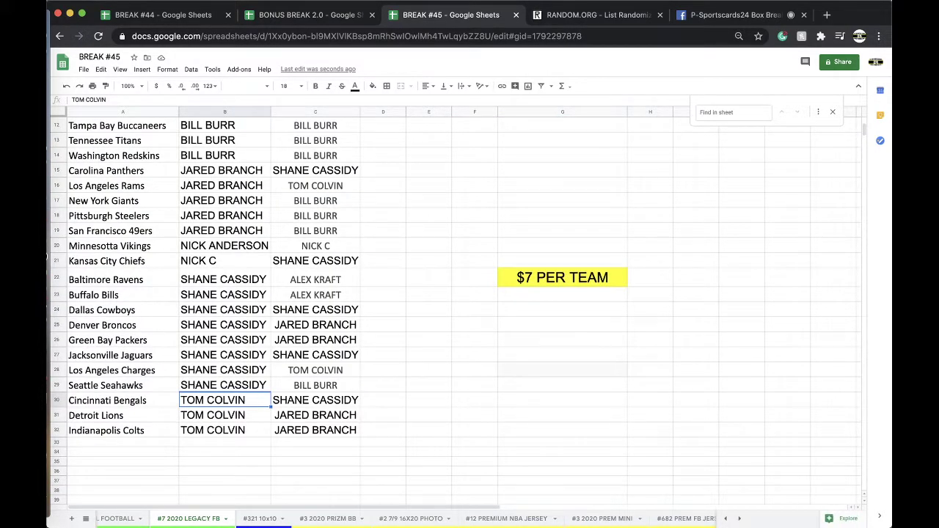